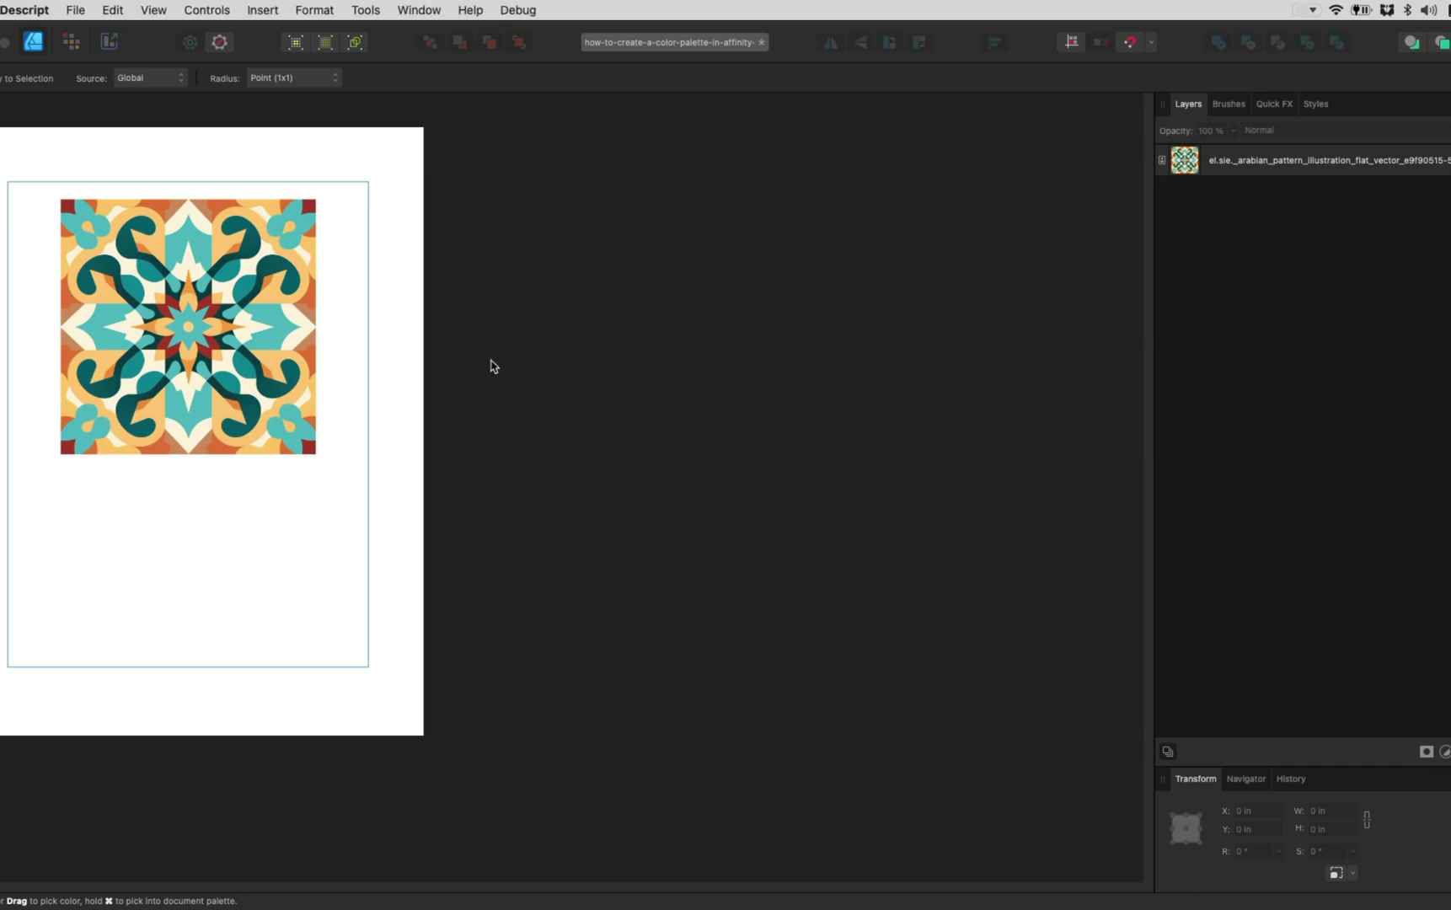
Bring Affinity Designer to the front and look through the Window menu's panel list.
click(331, 162)
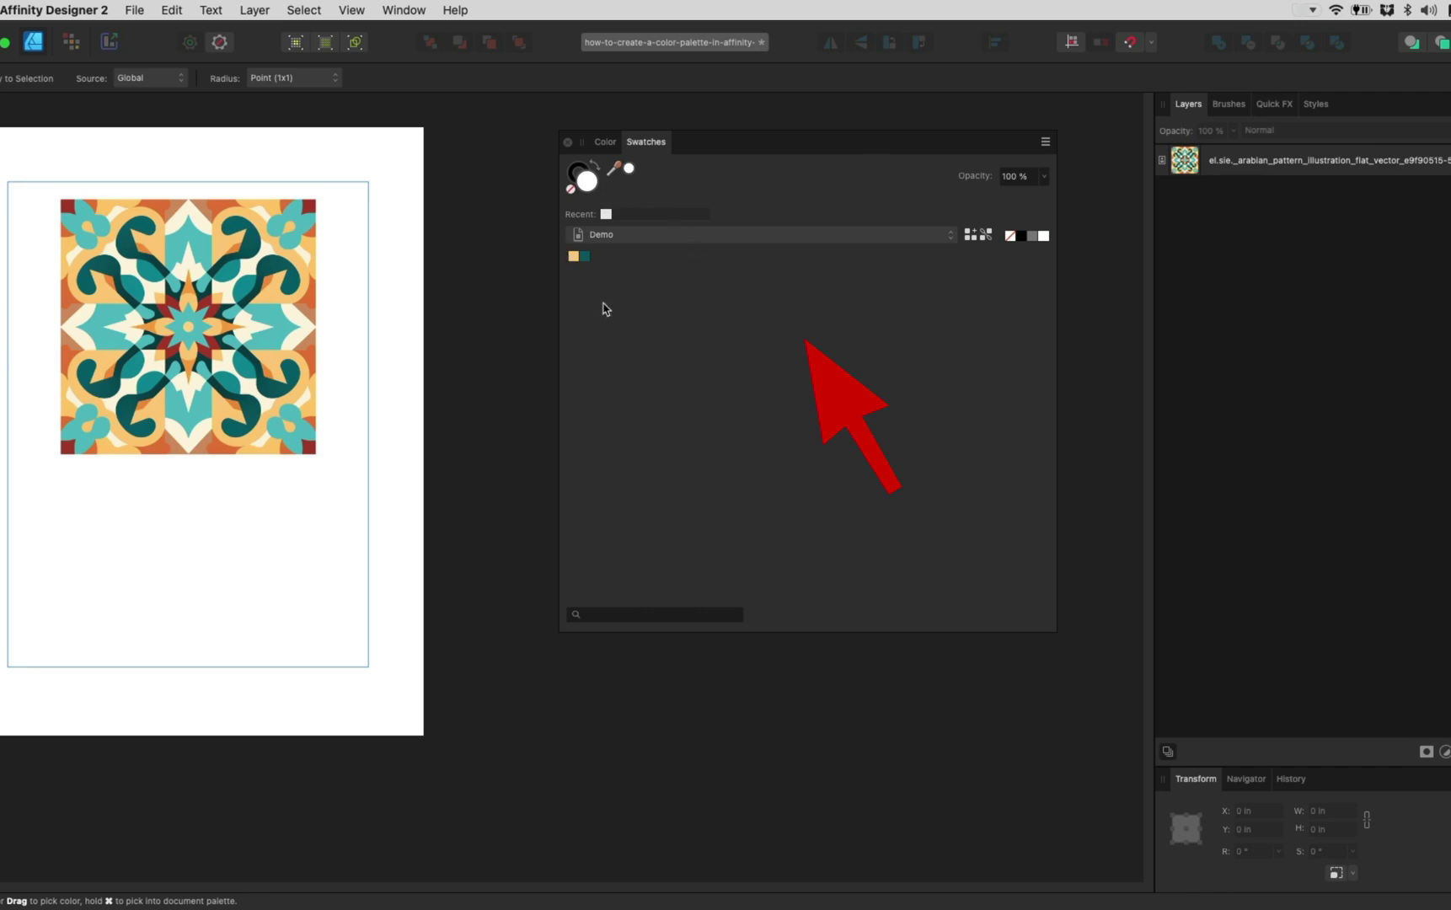
click(403, 10)
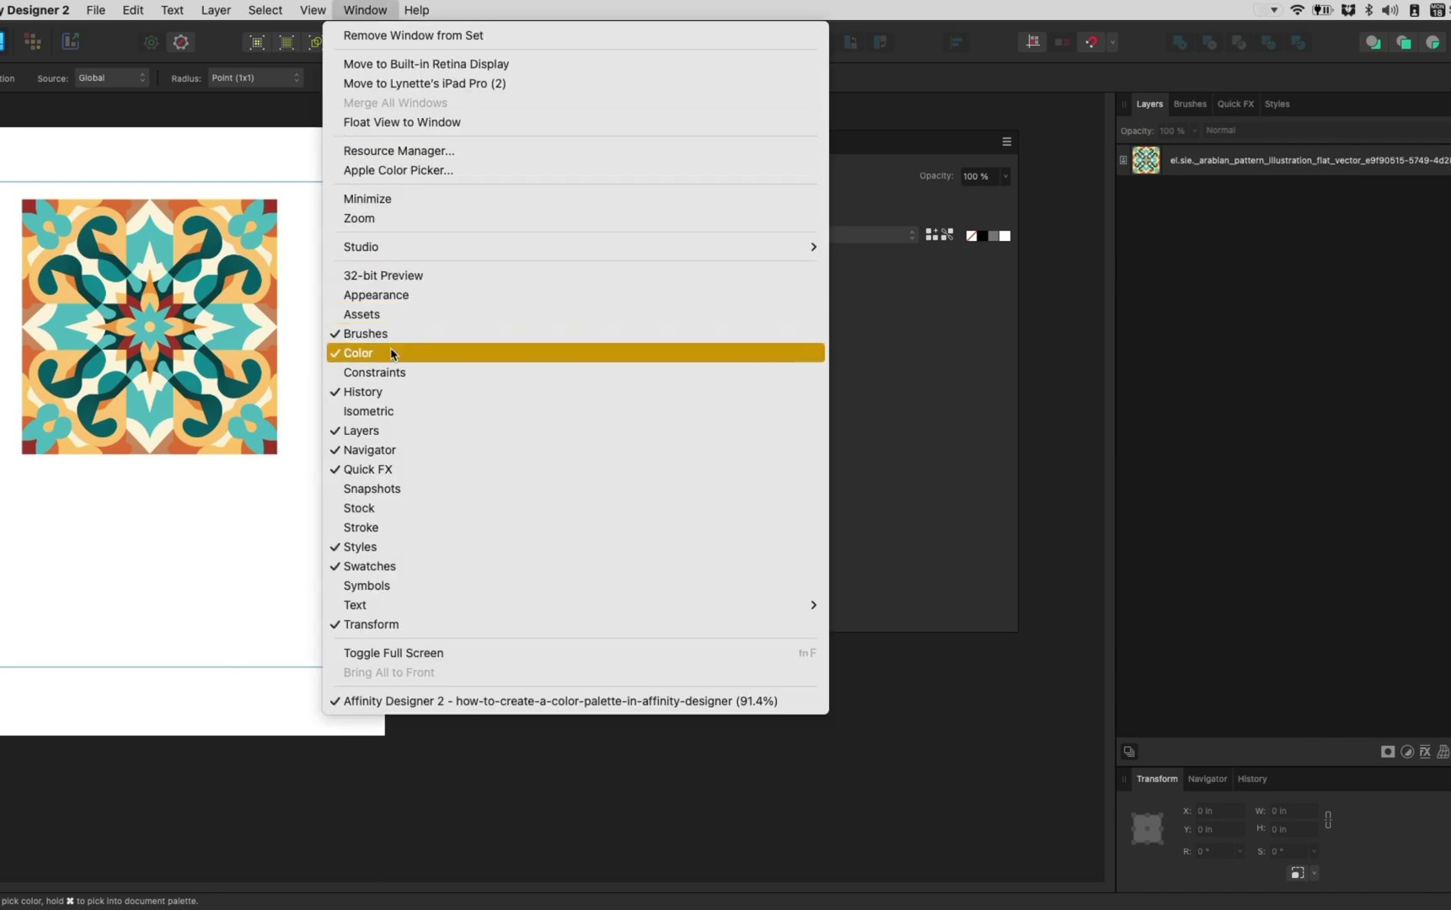
click(1191, 105)
Browse the Brushes, Quick FX and Layers panels, then return to Swatches showing the Demo palette.
click(1191, 106)
click(1194, 107)
click(1232, 106)
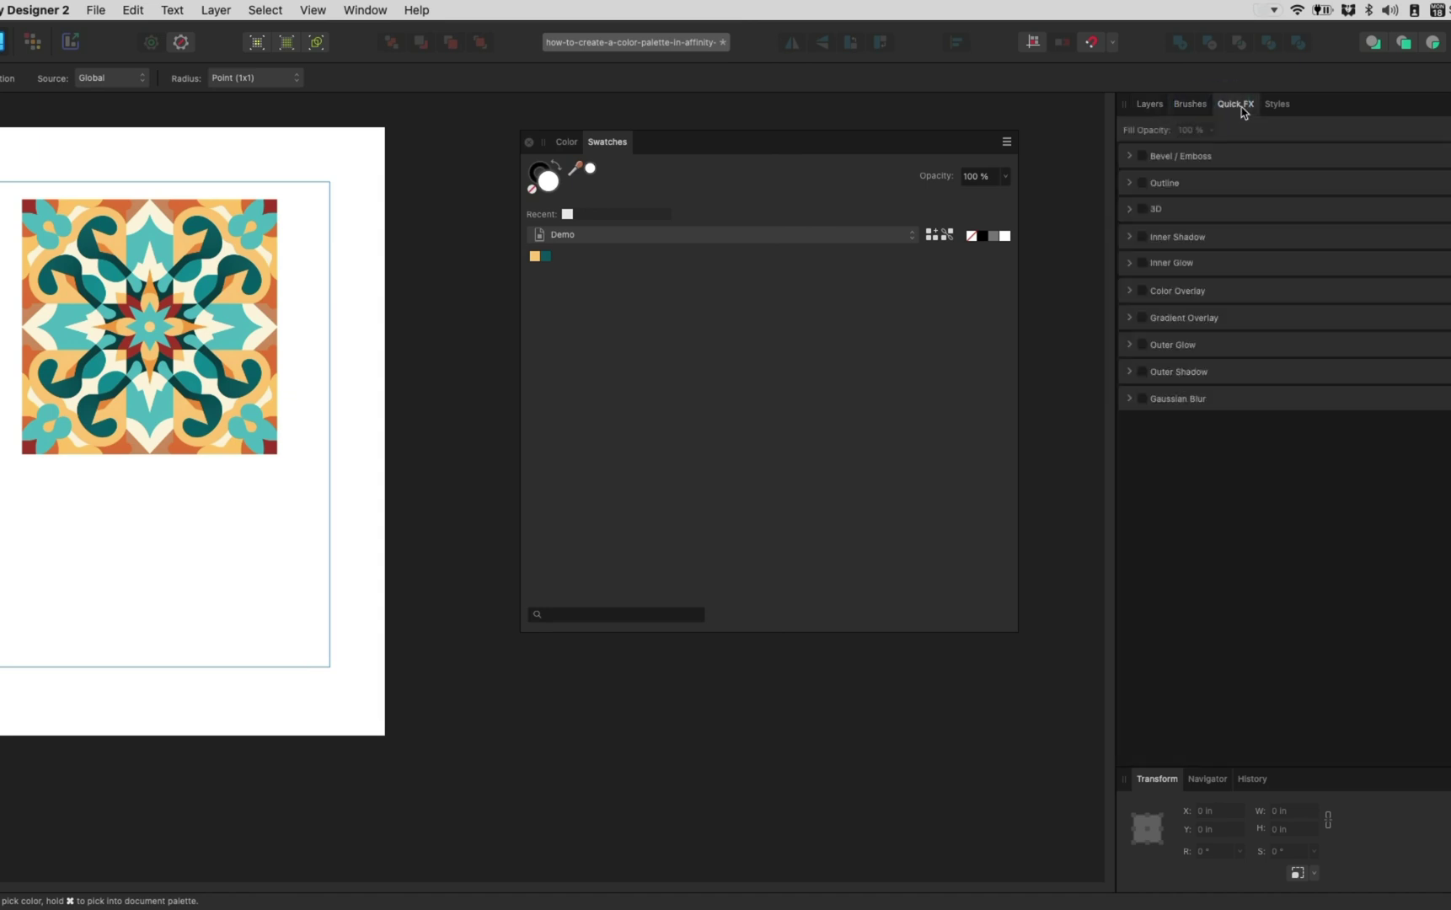
click(1287, 102)
click(1156, 105)
click(614, 147)
click(611, 148)
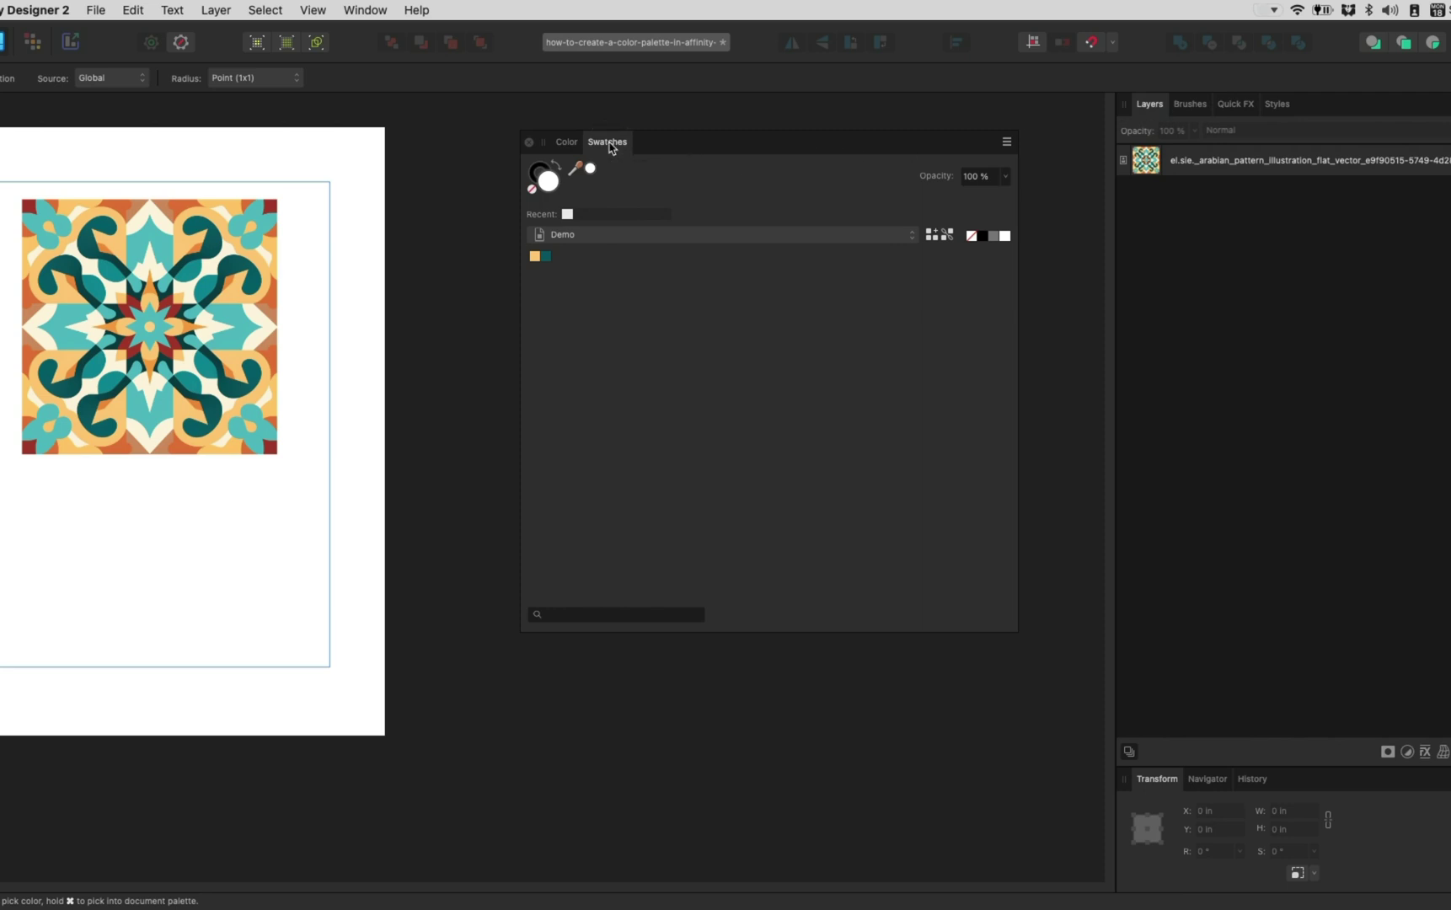
Add an empty document palette named 'Show' from the Swatches panel menu.
click(1006, 143)
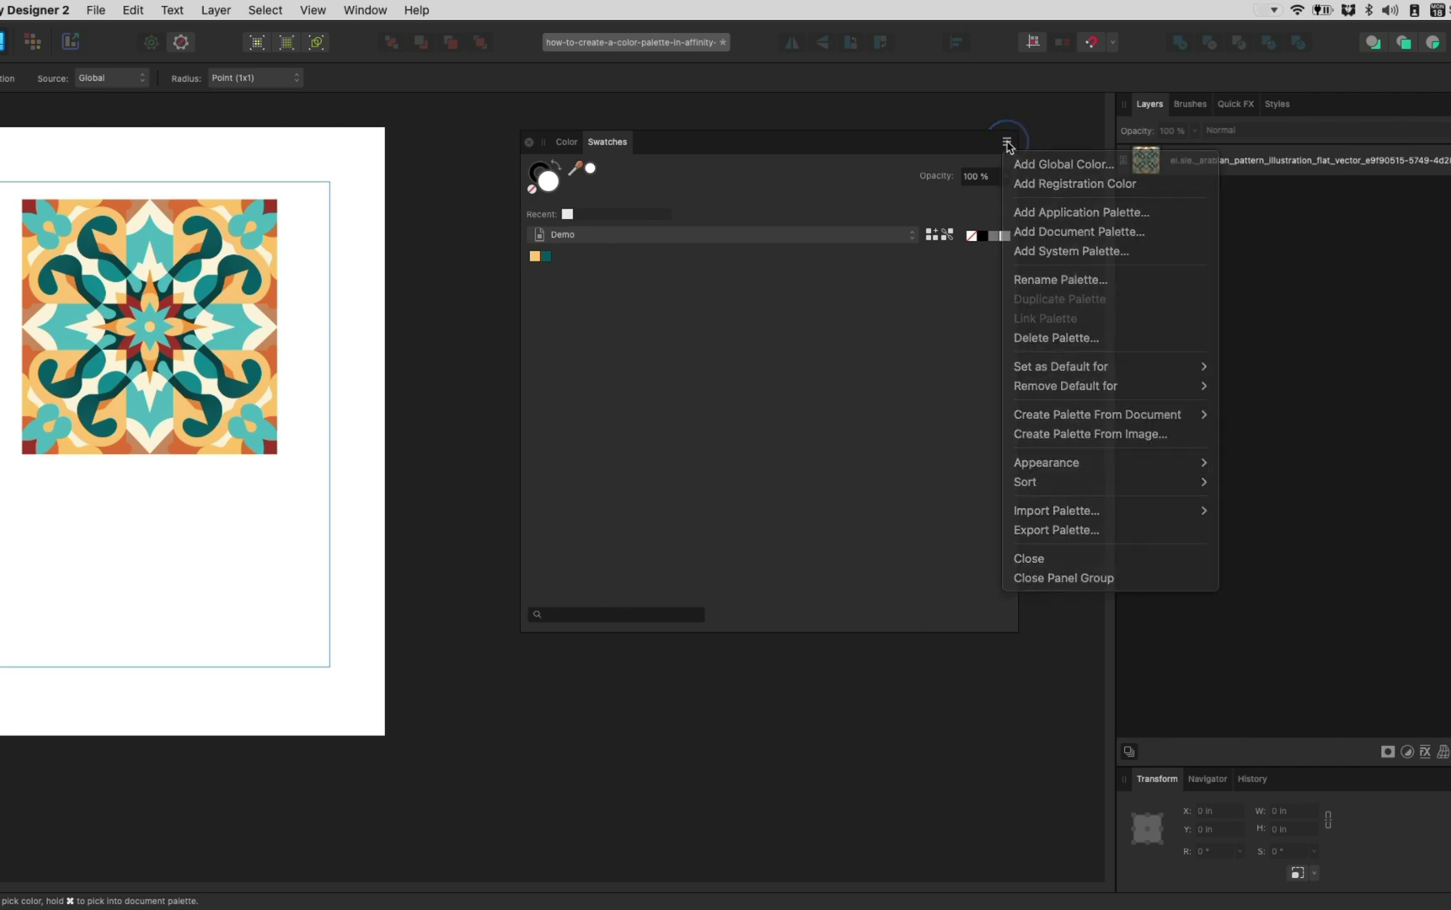
key(Escape)
click(1007, 143)
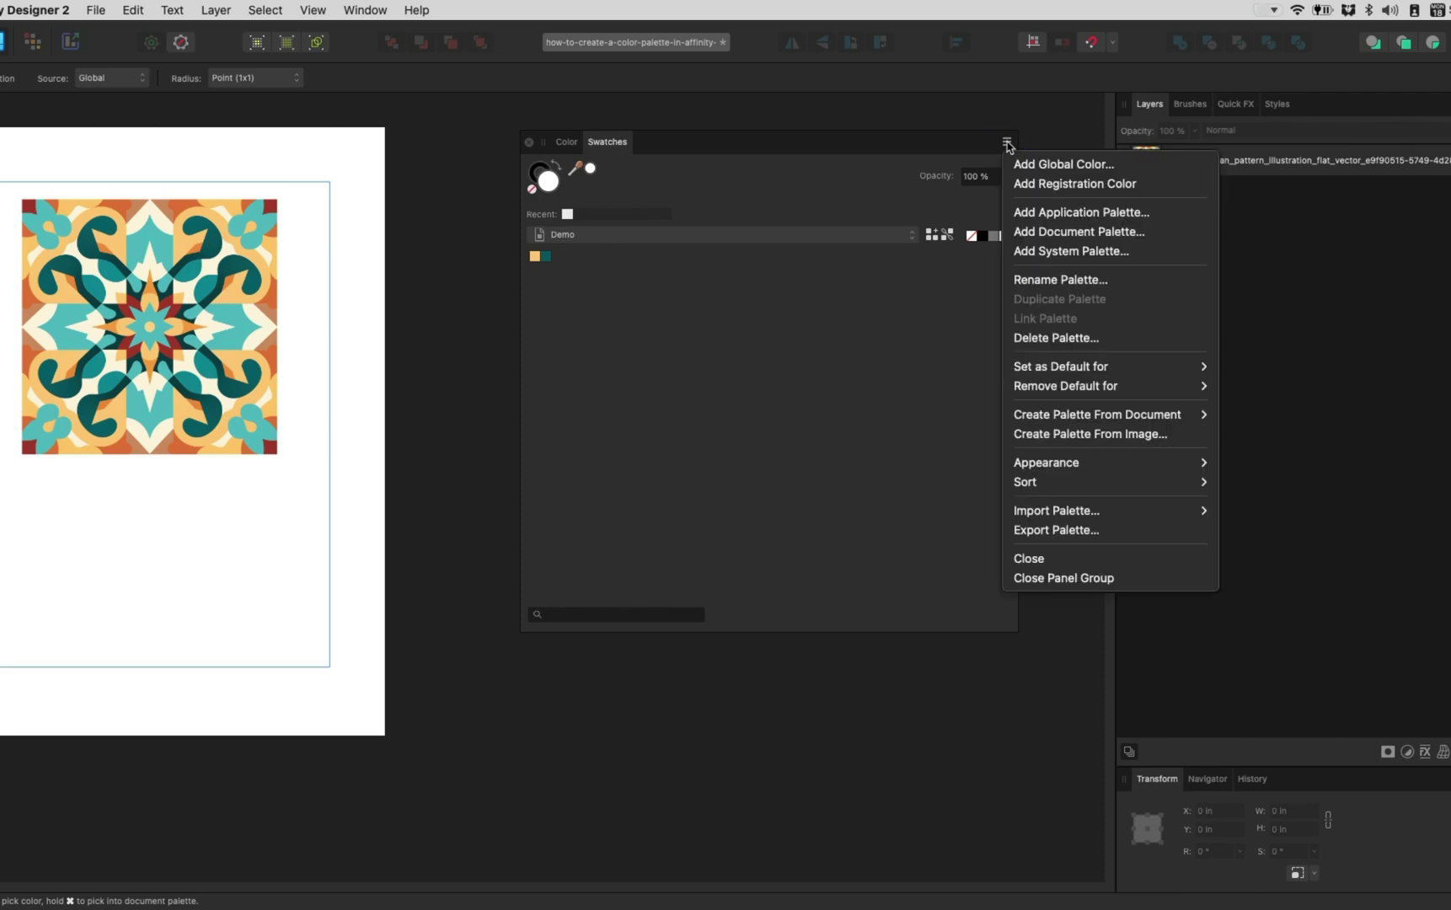
click(1020, 230)
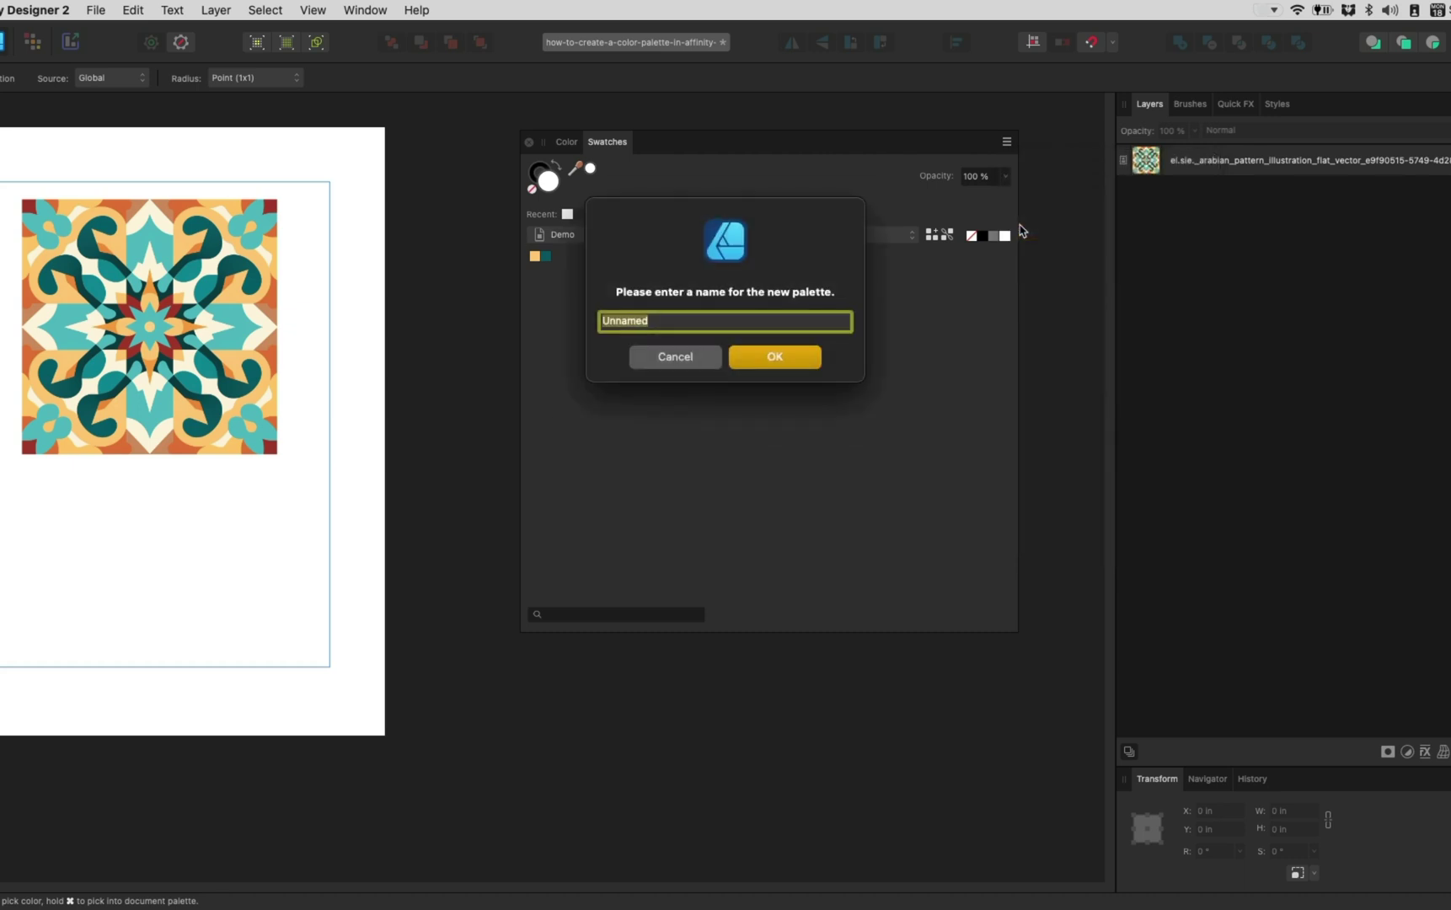
text(Show)
click(801, 359)
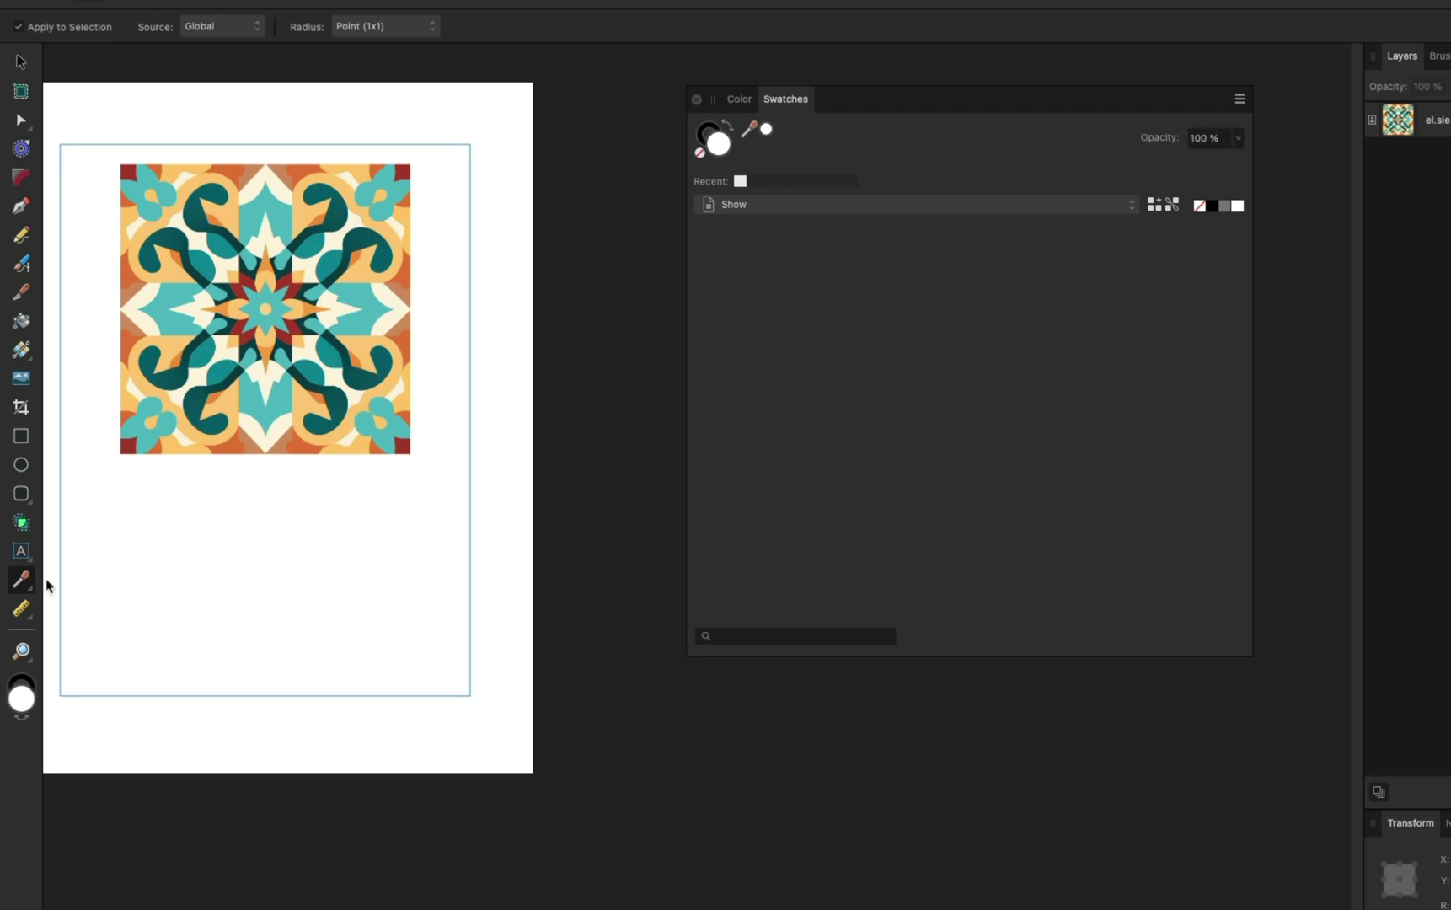
Sample teal and orange from the pattern tile with the Color Picker, adding each to Show.
click(29, 580)
click(49, 582)
click(168, 323)
click(1154, 206)
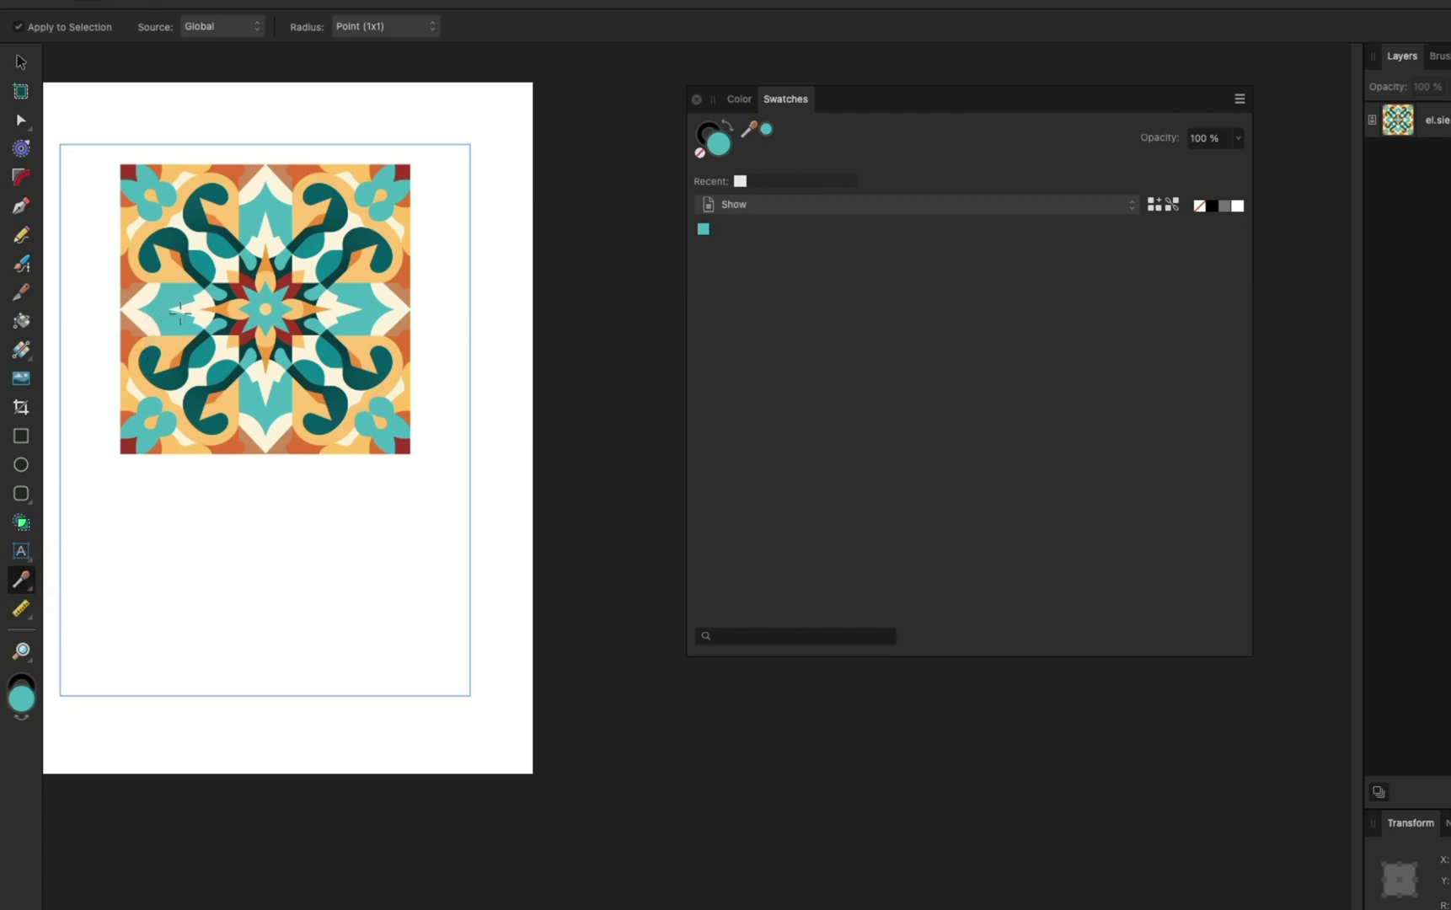
click(214, 309)
click(1152, 204)
click(19, 581)
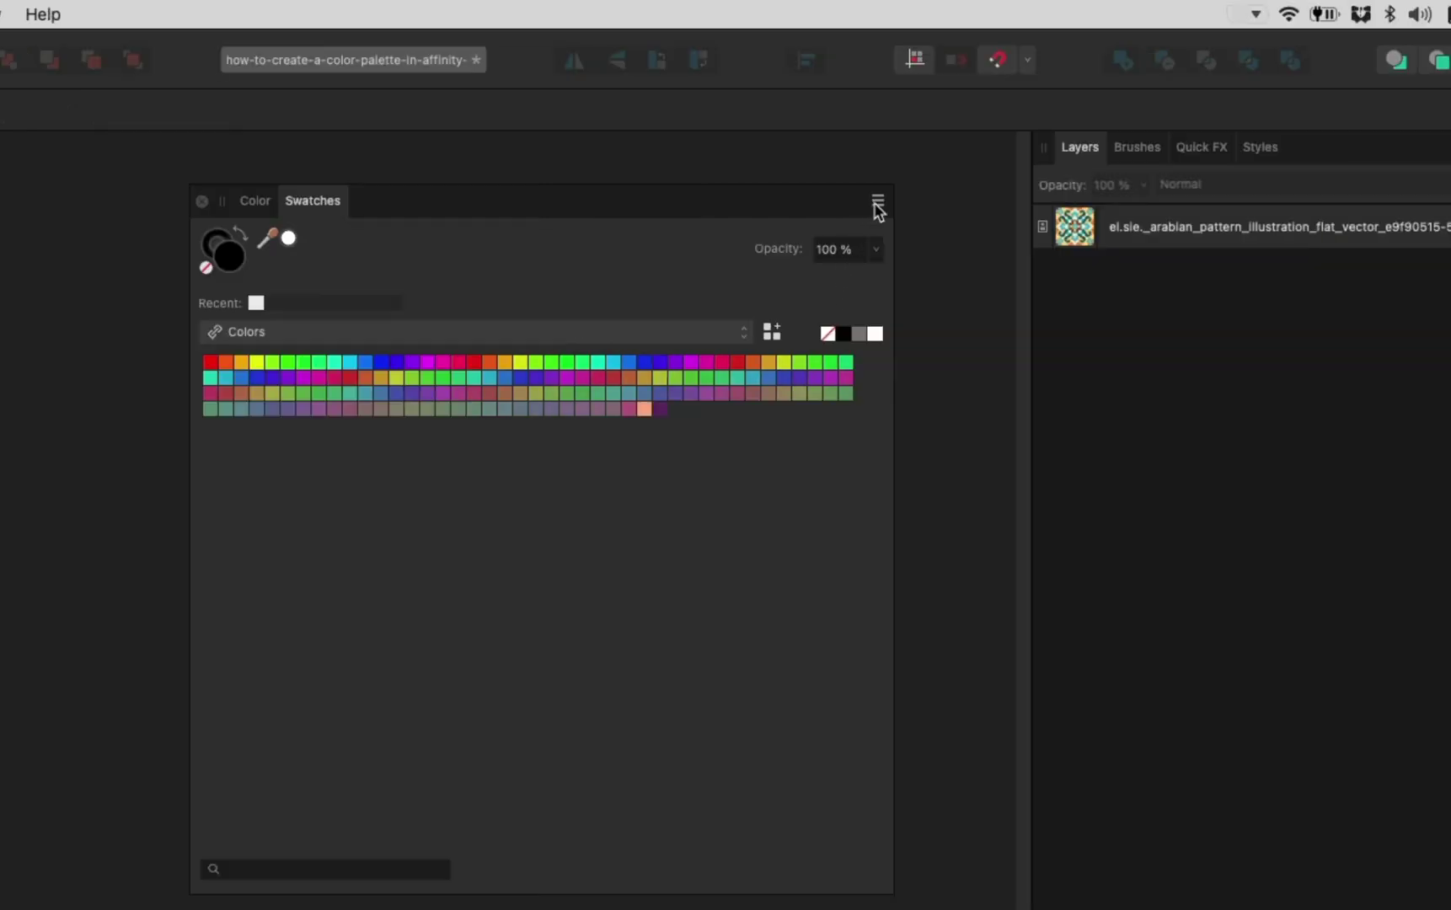
Create a document palette of the tile's colours via Create Palette From Document, named after the file.
click(1223, 201)
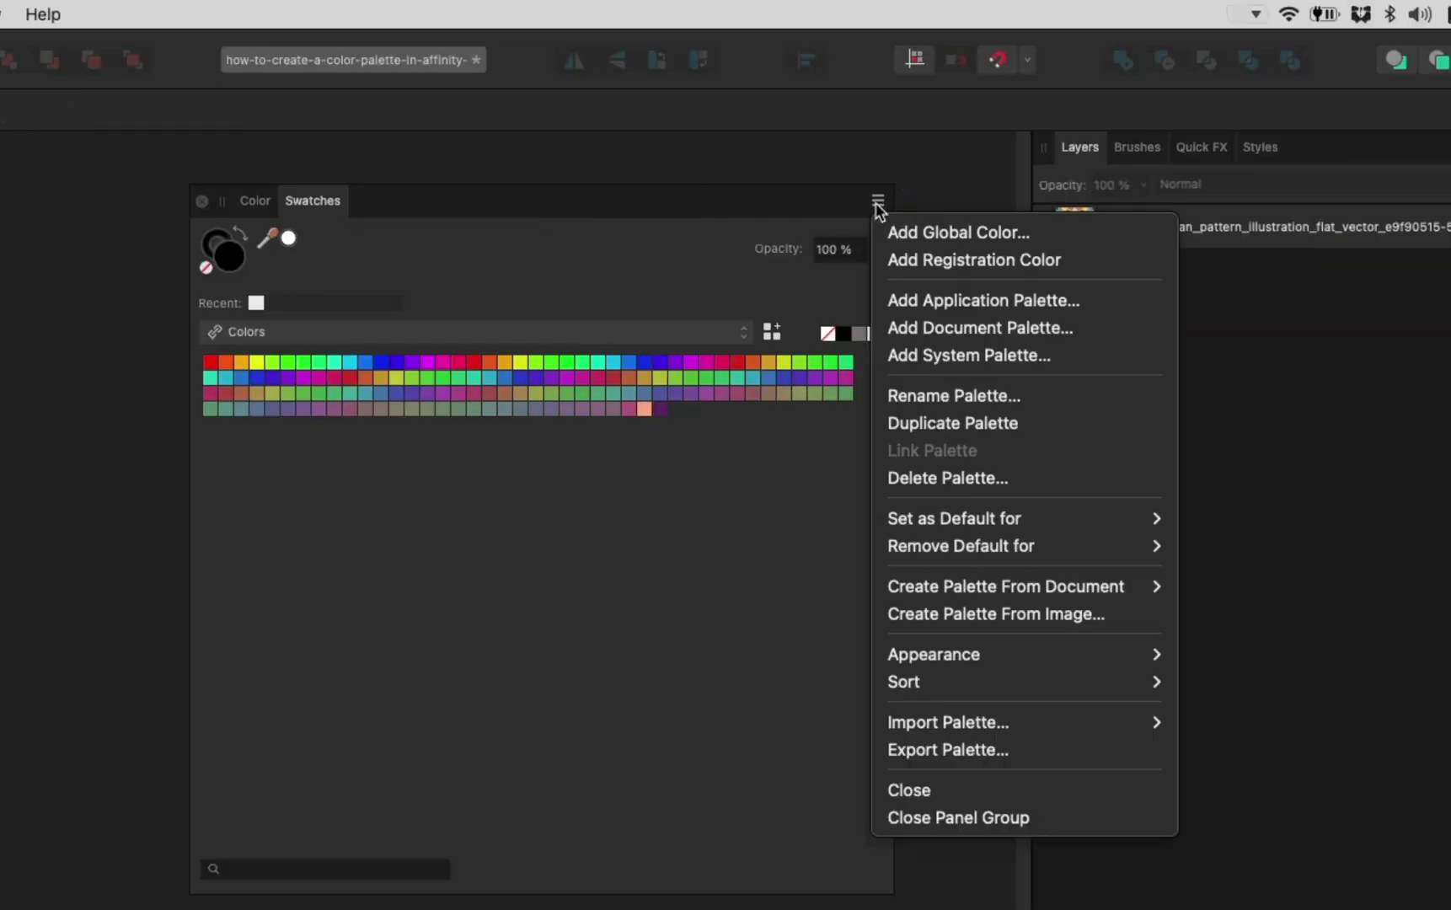
mouse_move(913, 593)
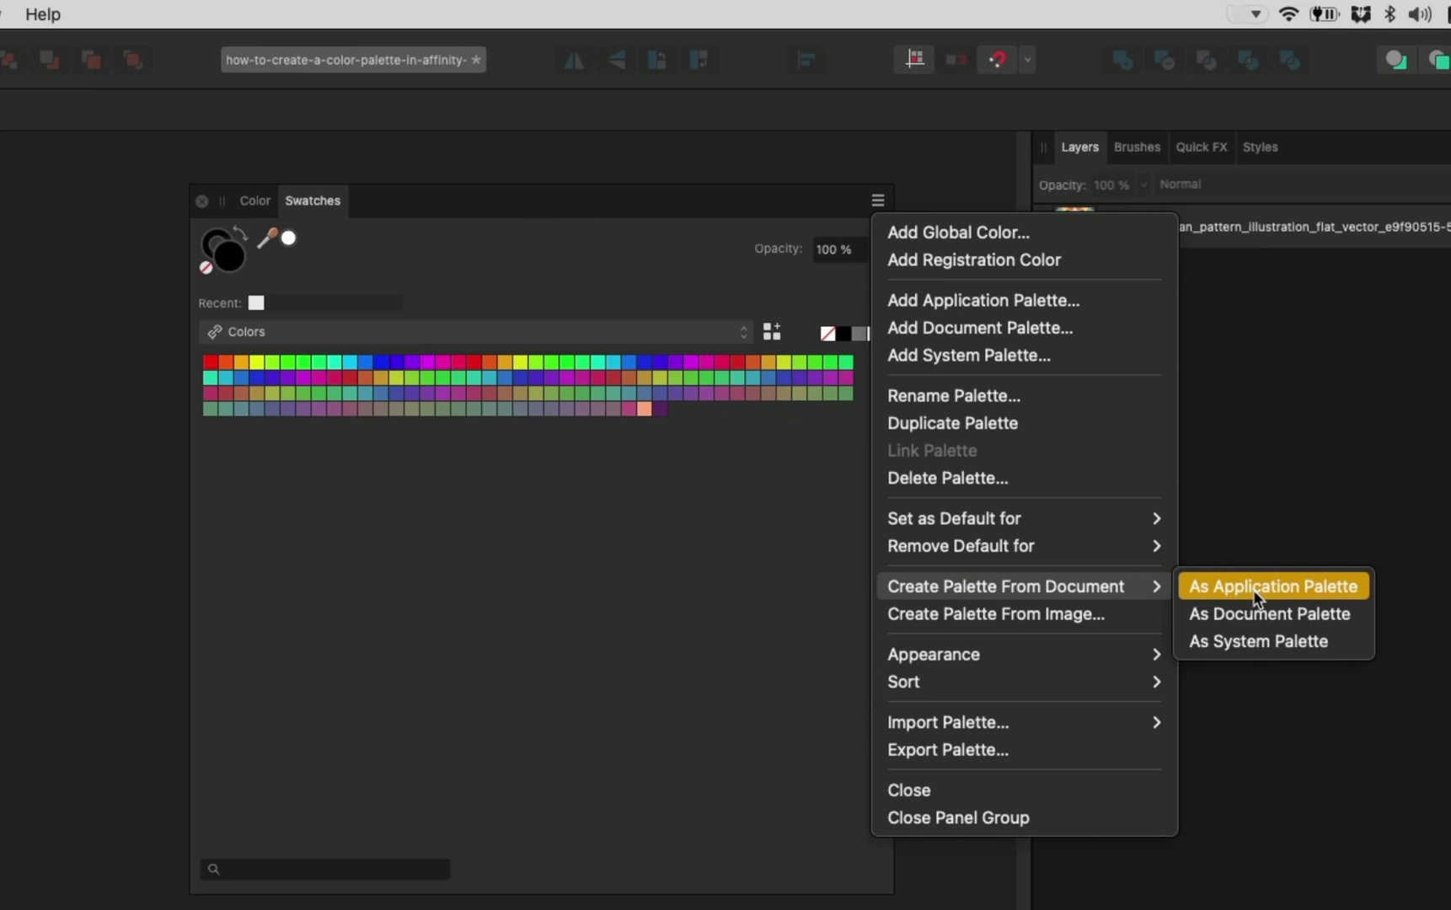
click(1261, 627)
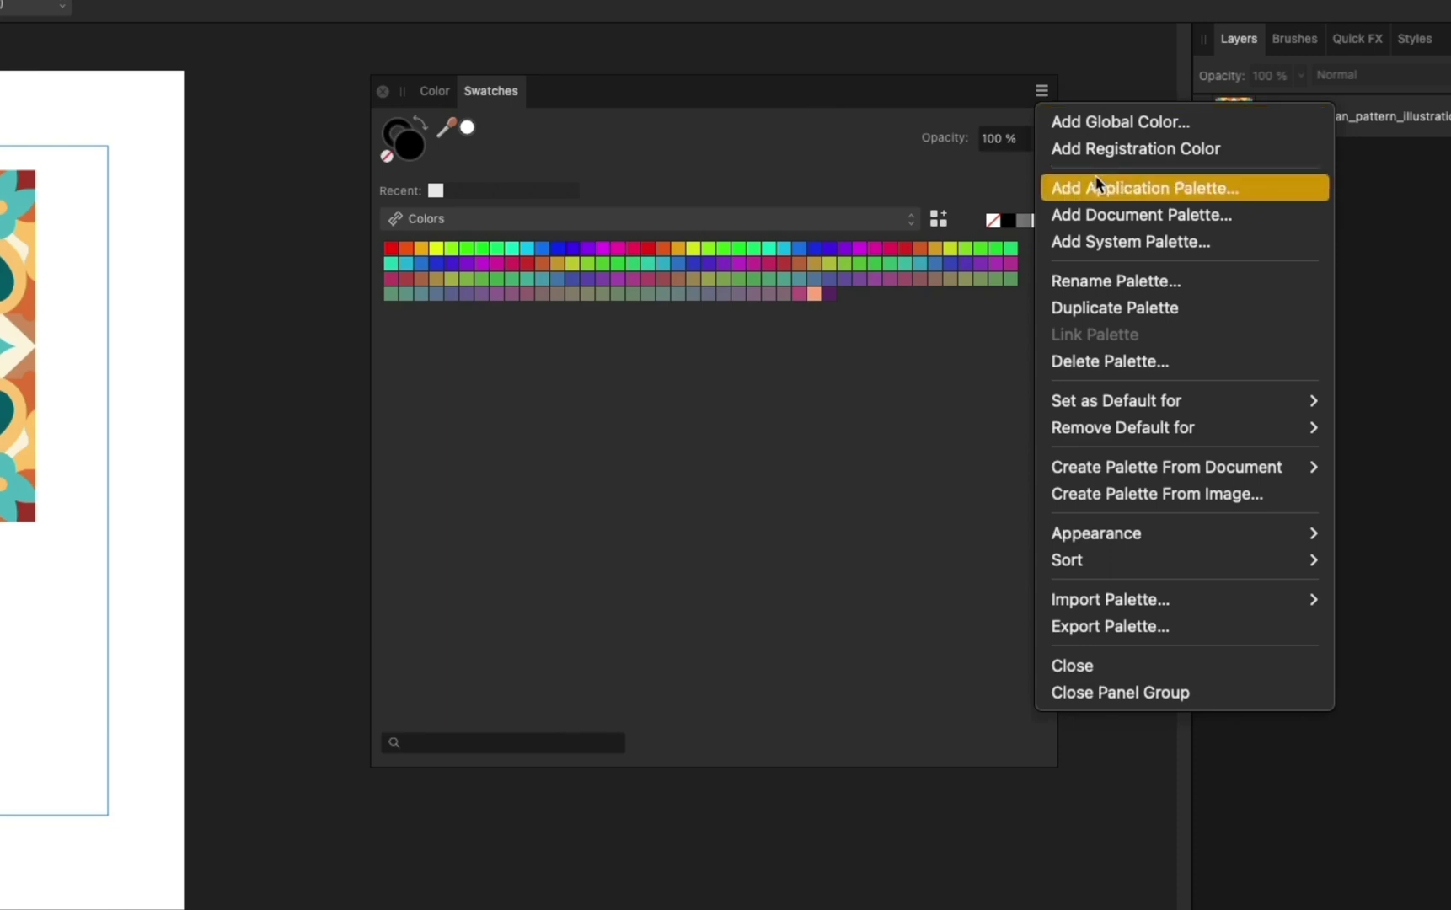
Build a five-colour palette from the arabian pattern PNG using Create Palette From Image.
click(1133, 487)
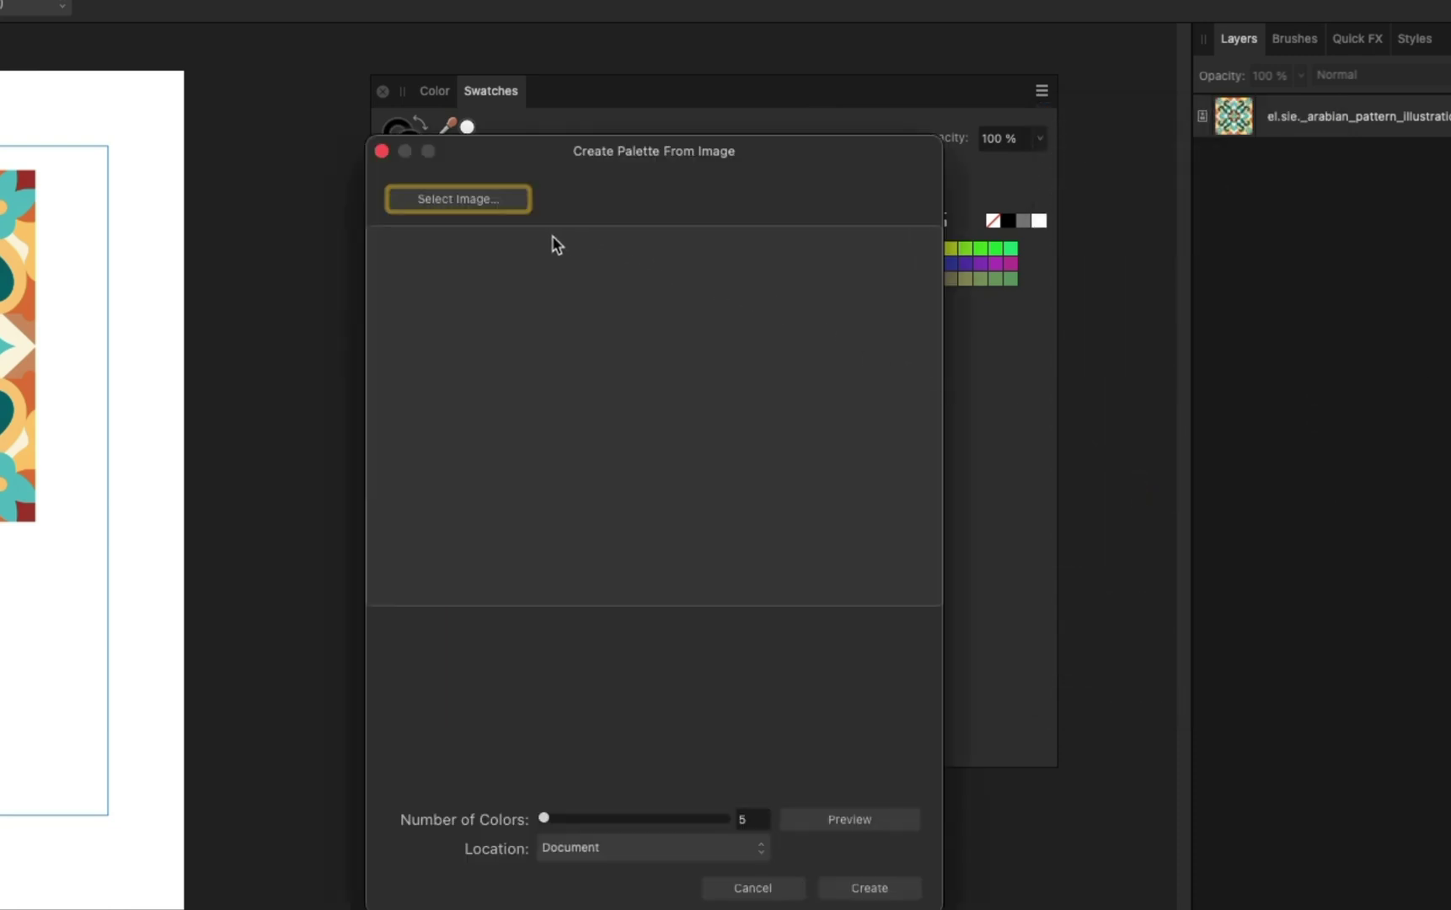
click(503, 209)
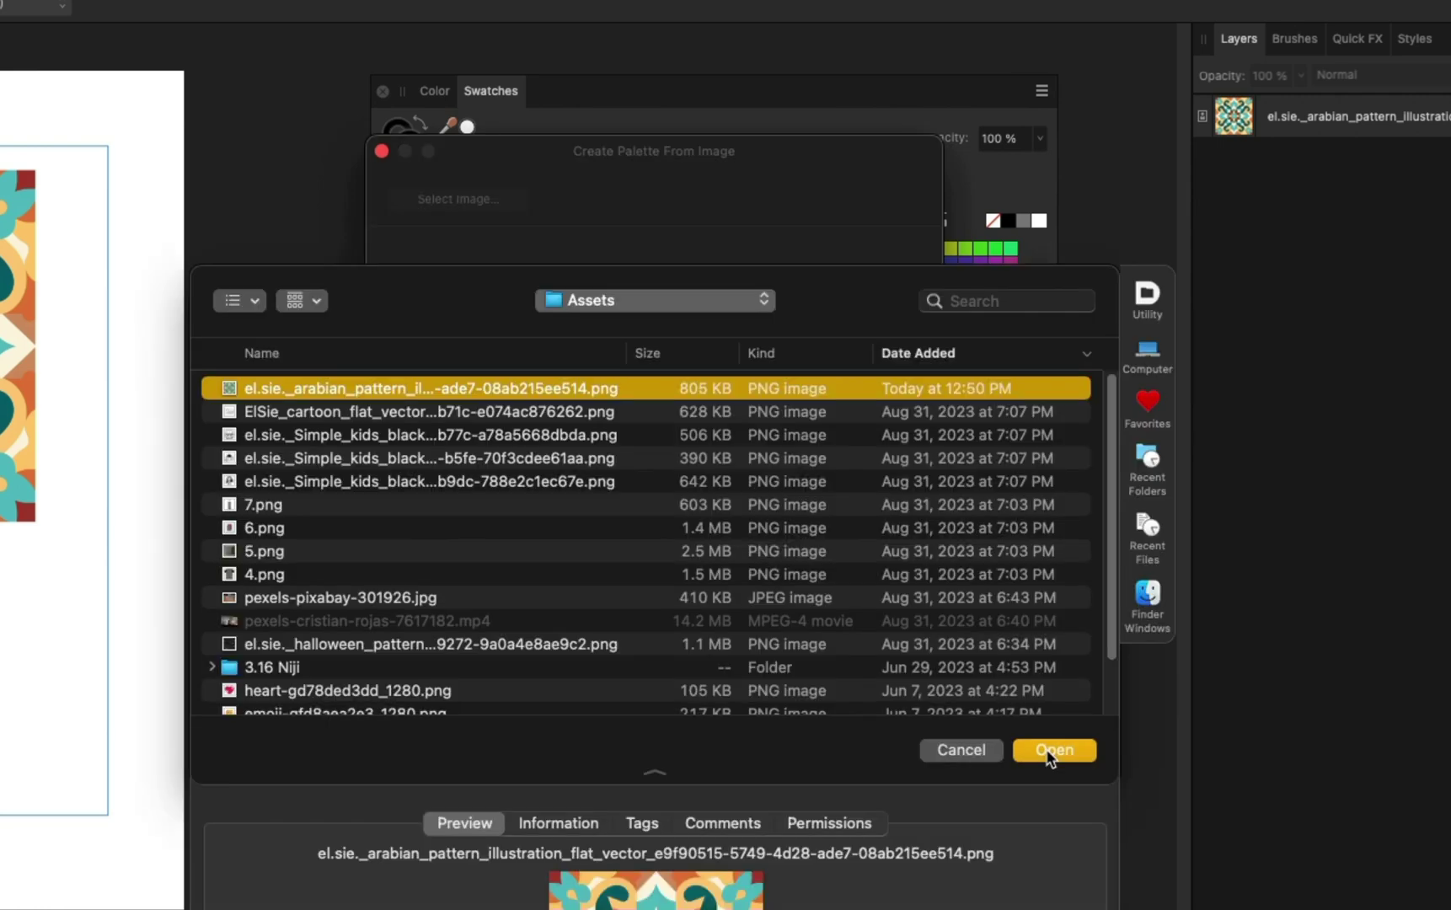
click(1049, 841)
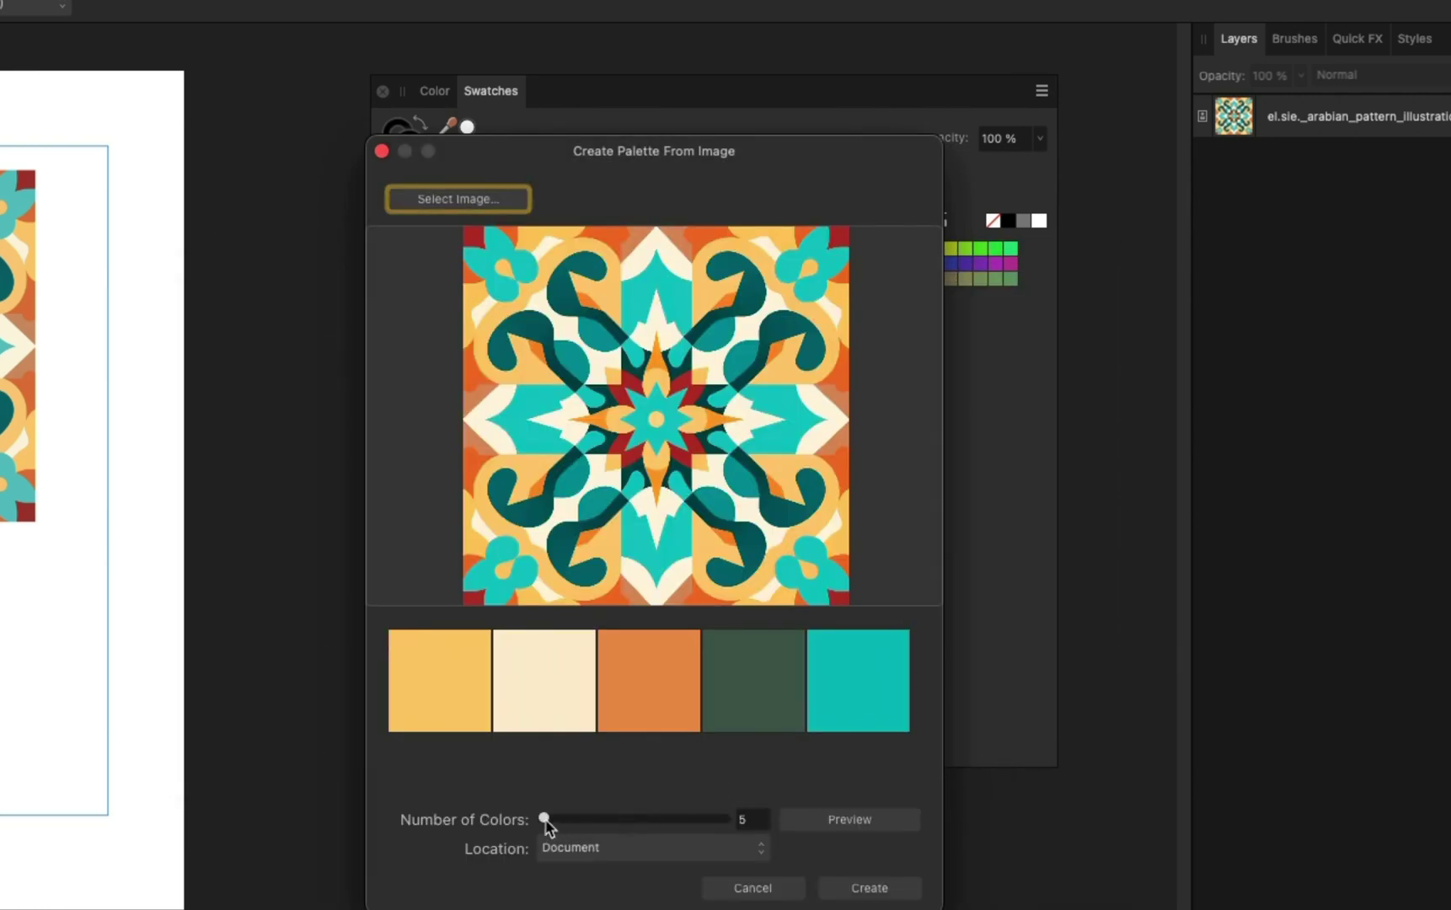
drag(545, 822, 577, 823)
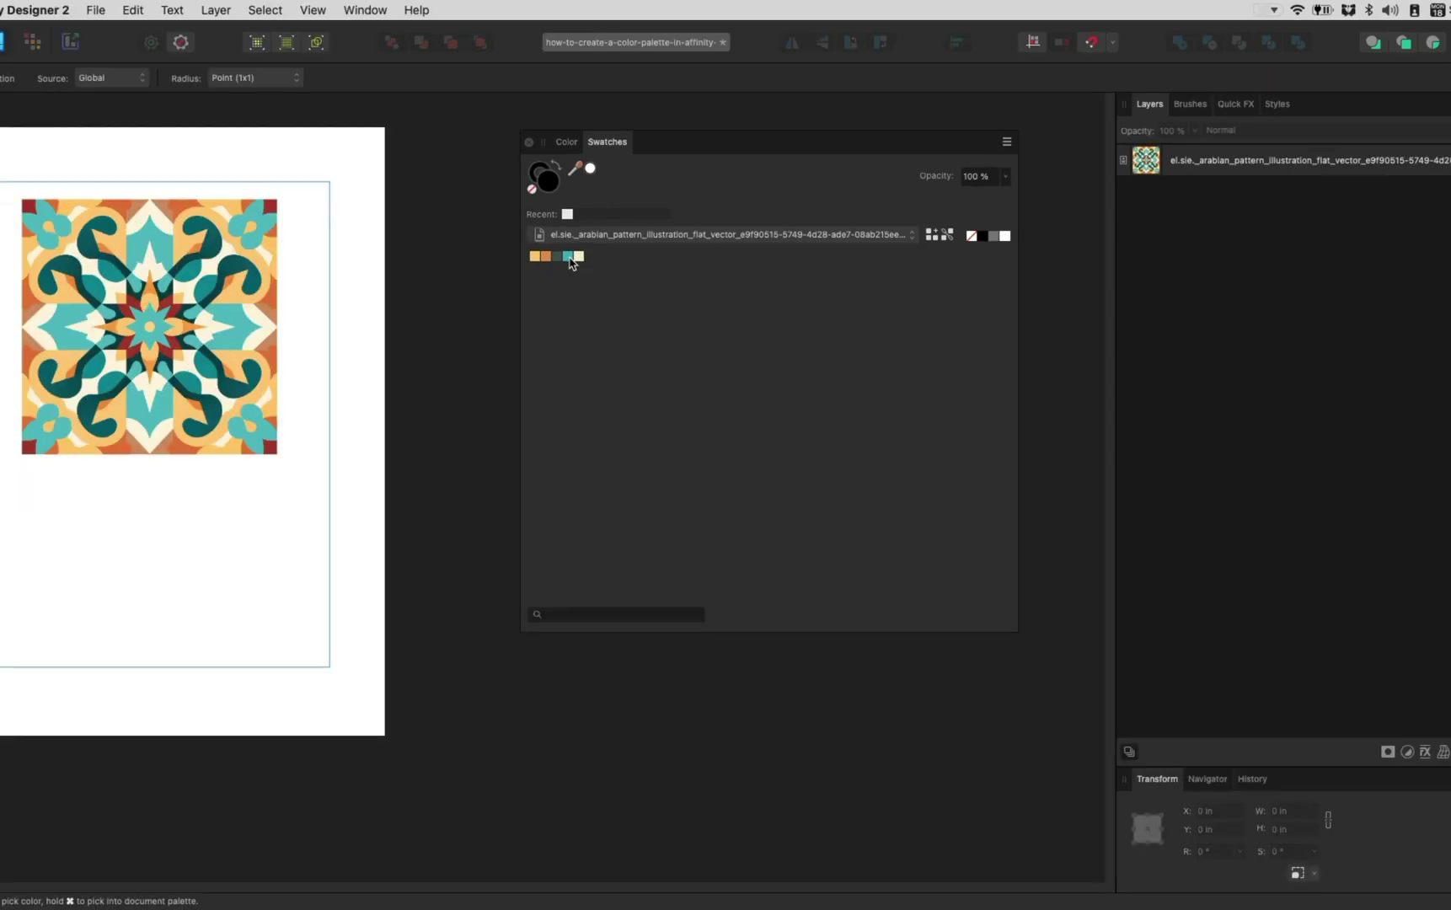
Add a Complementary colour chord from the teal swatch, giving a complementary red.
right_click(482, 283)
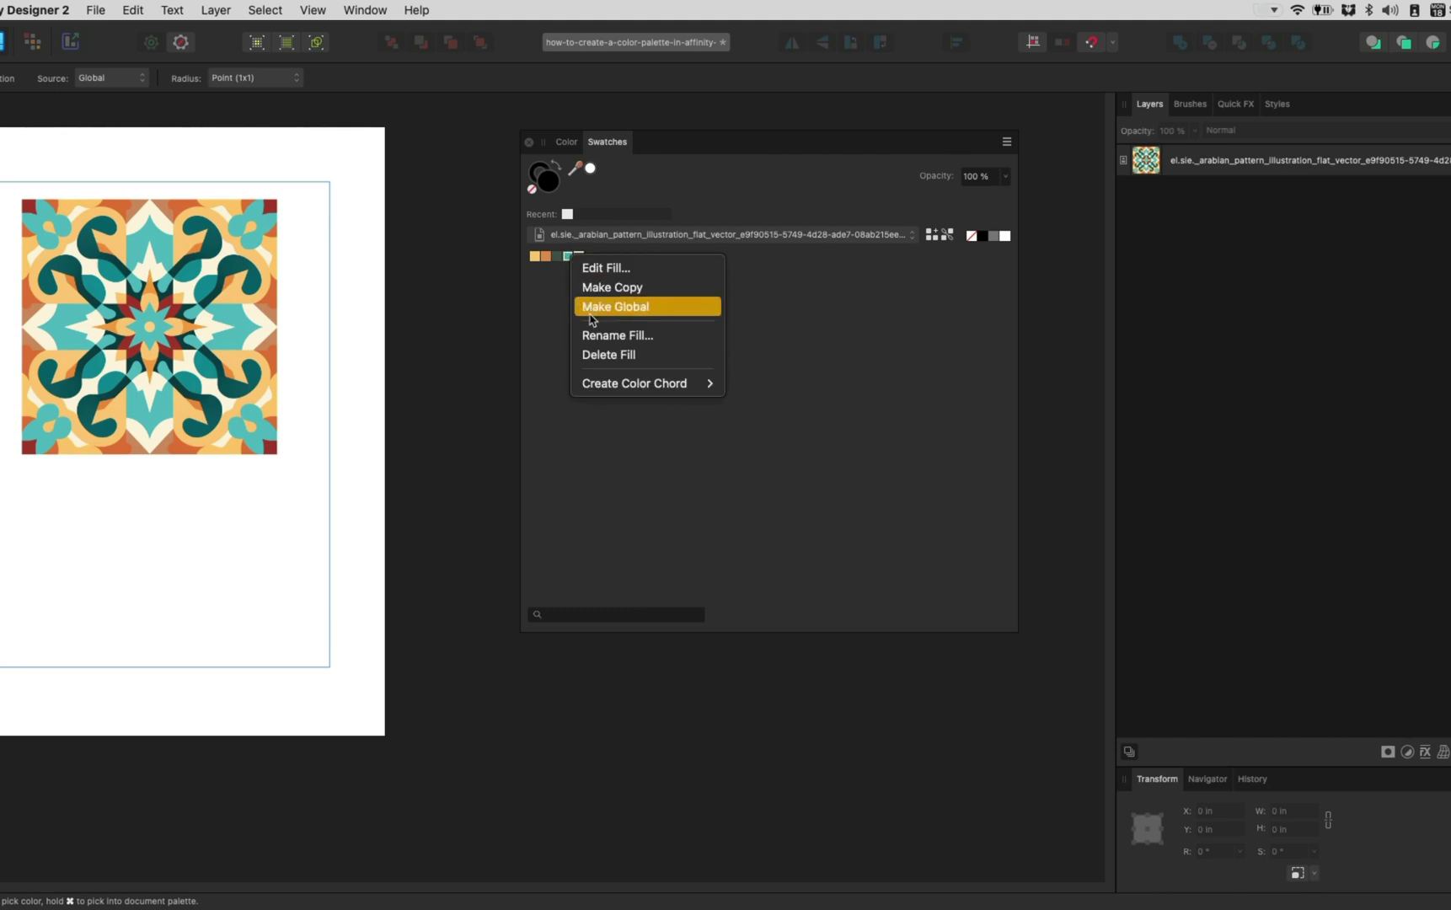
mouse_move(610, 381)
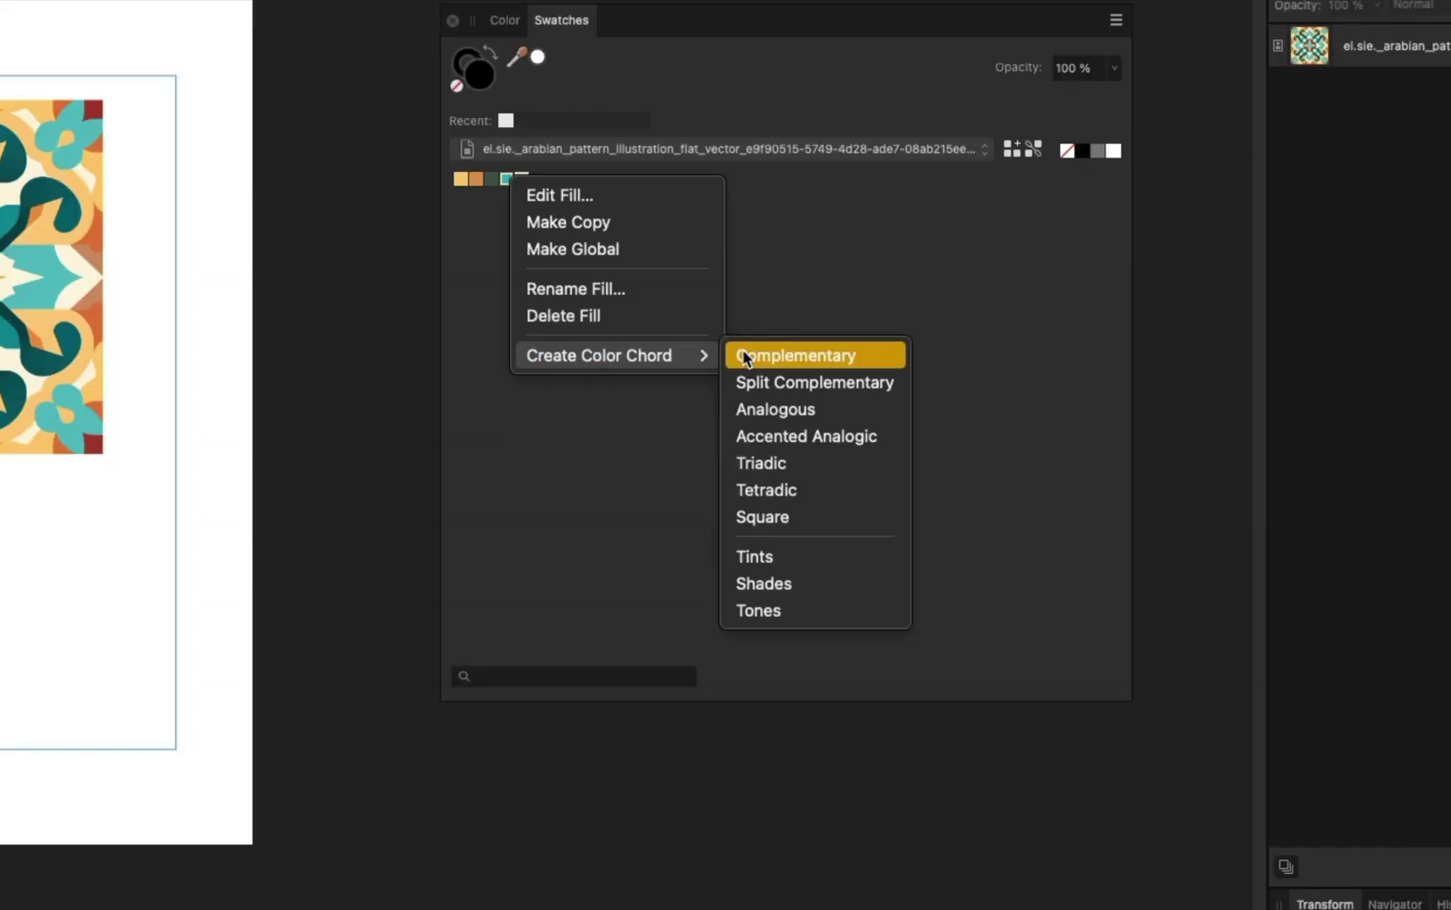
click(743, 356)
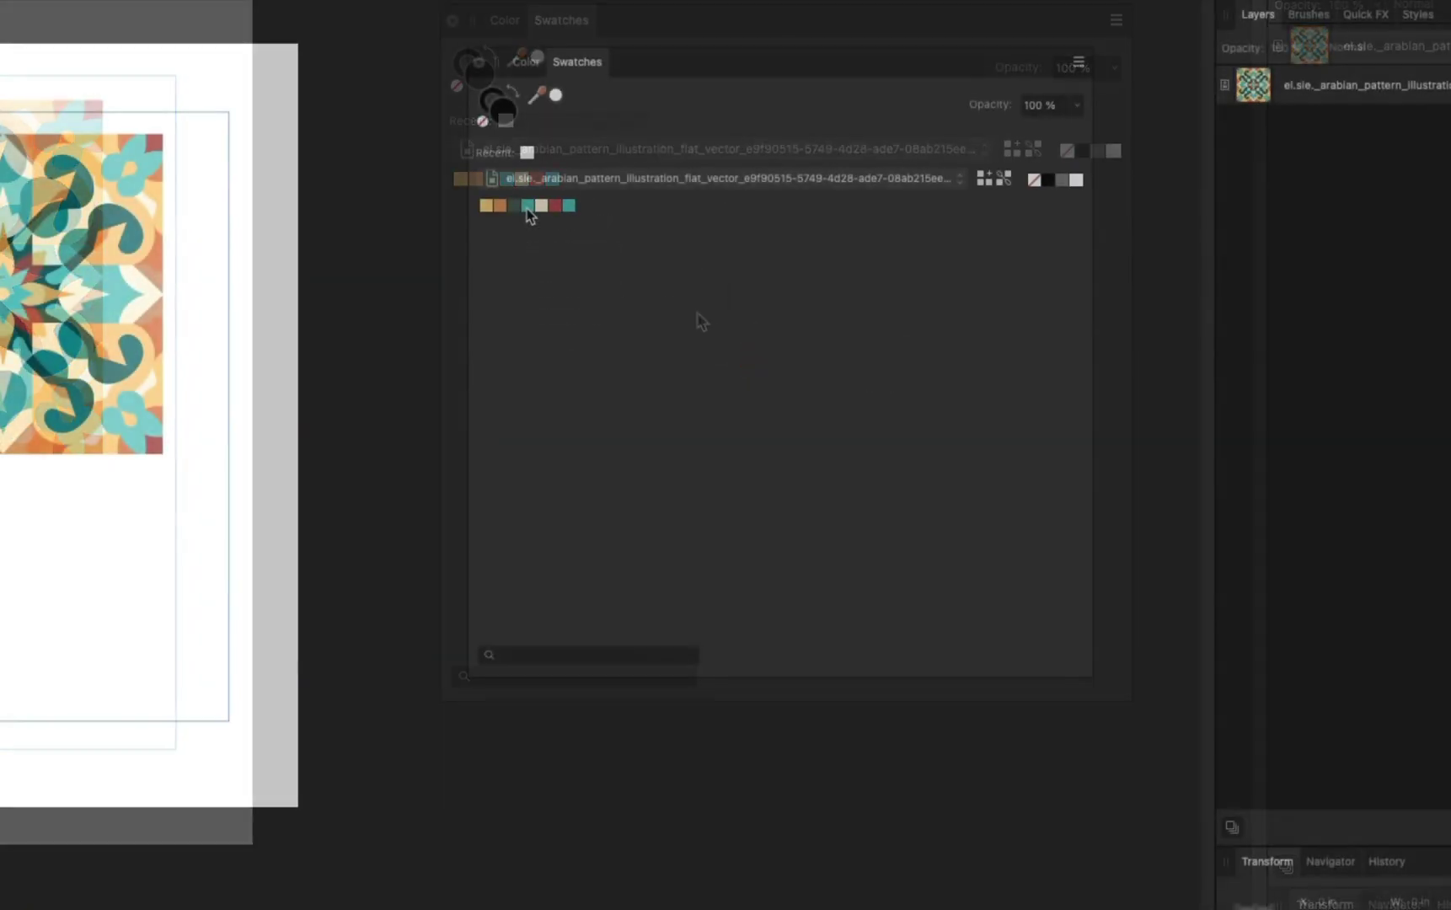
Add a Tints colour chord of the teal swatch, giving lighter teal variants.
right_click(528, 208)
mouse_move(660, 377)
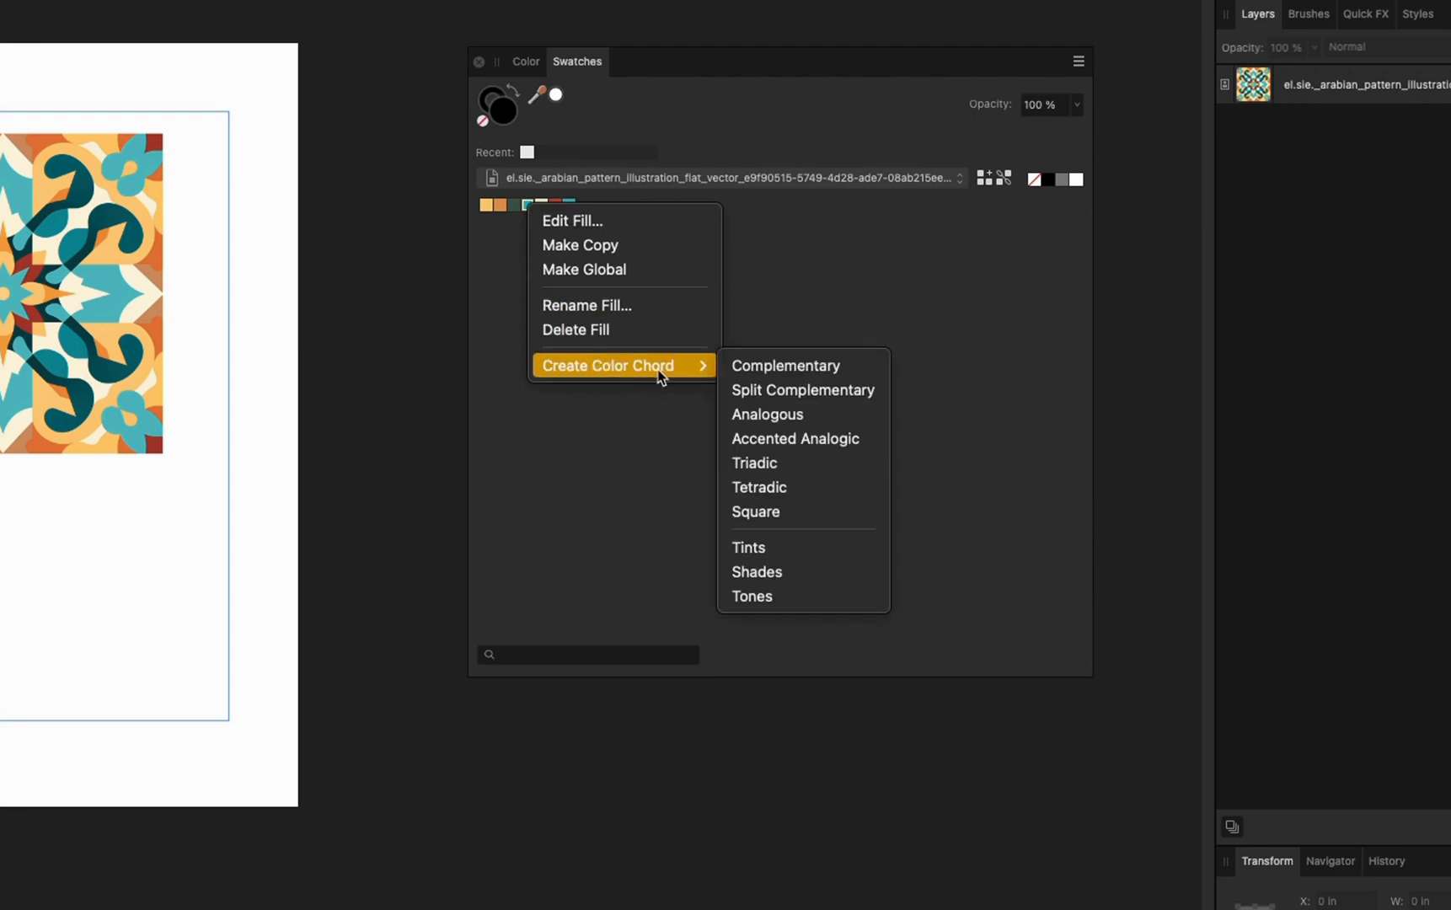
click(814, 548)
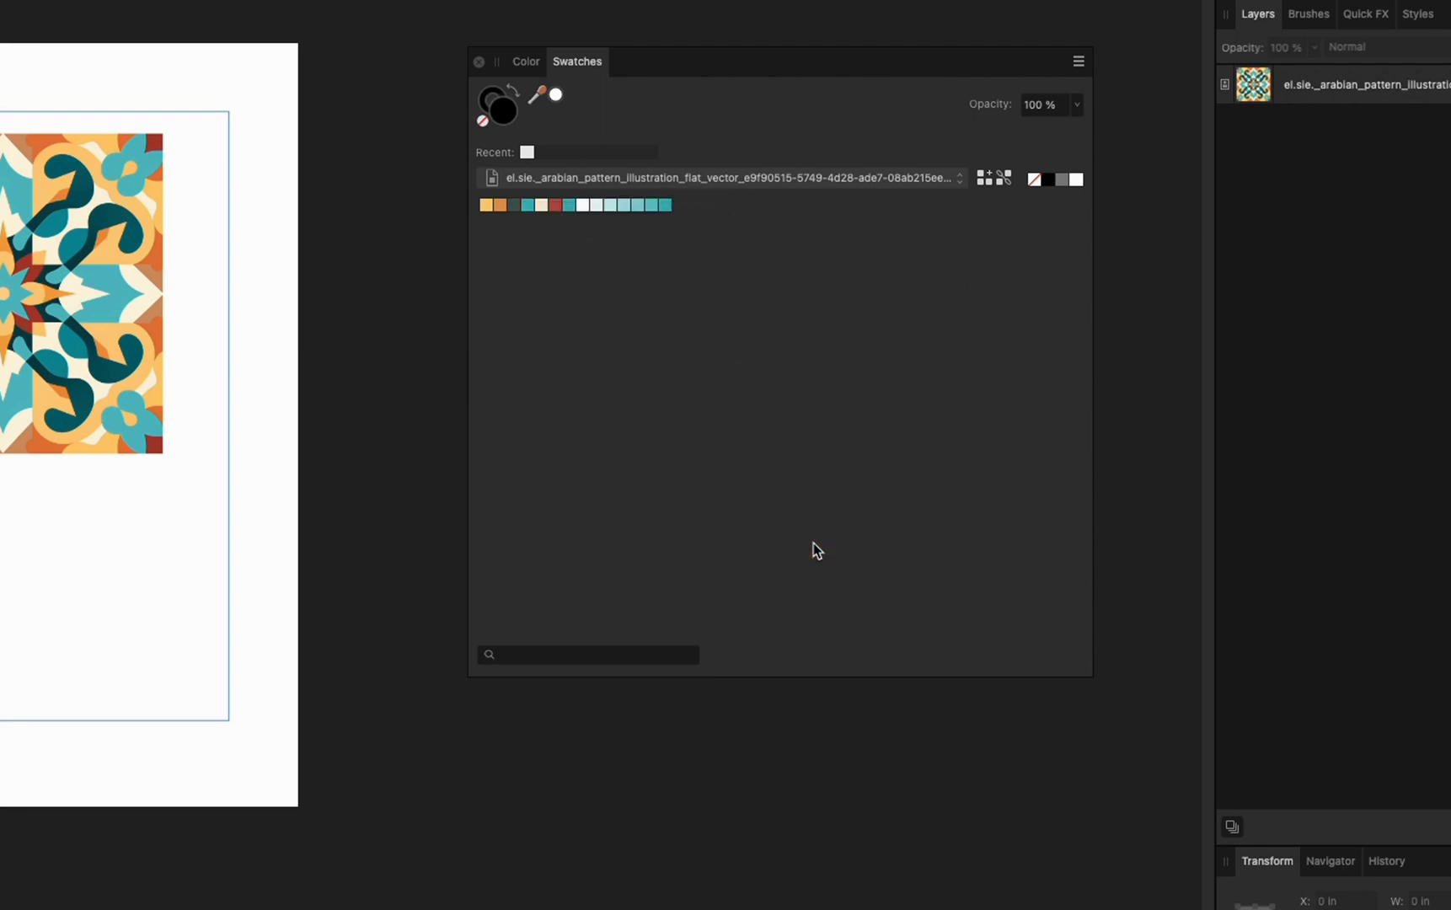